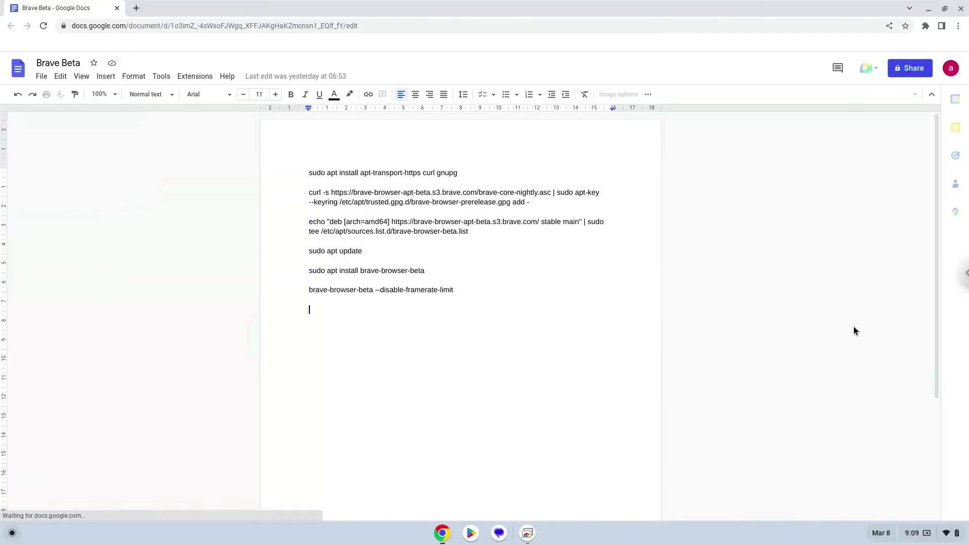
- From Settings, go to Advanced > Developers and turn on the Linux development environment
{"action": "left_click", "coordinate": [936, 536]}
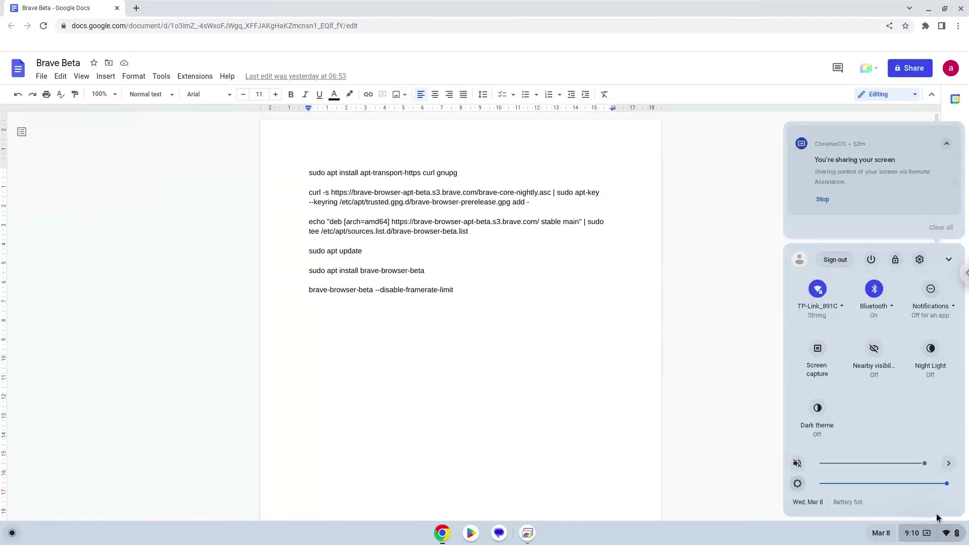
{"action": "left_click", "coordinate": [920, 259]}
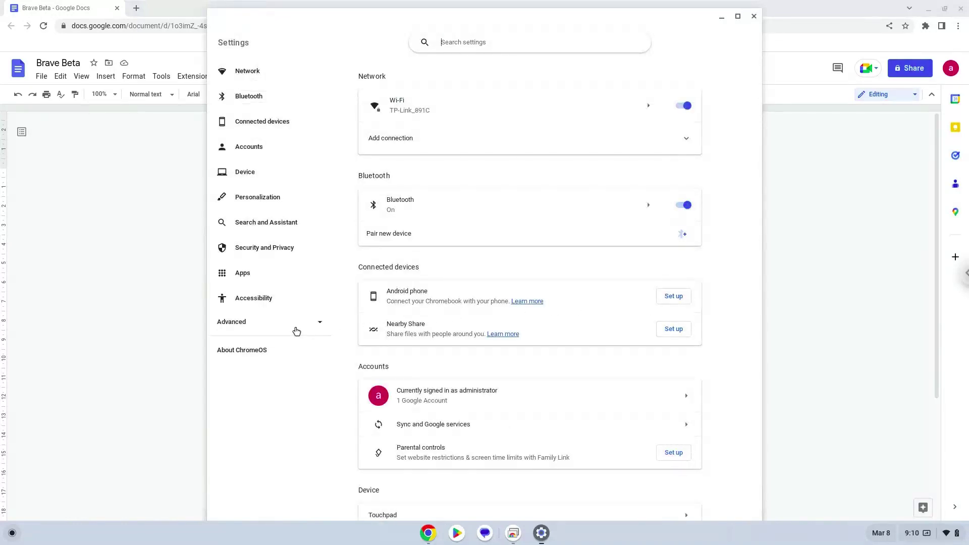
{"action": "left_click", "coordinate": [296, 331]}
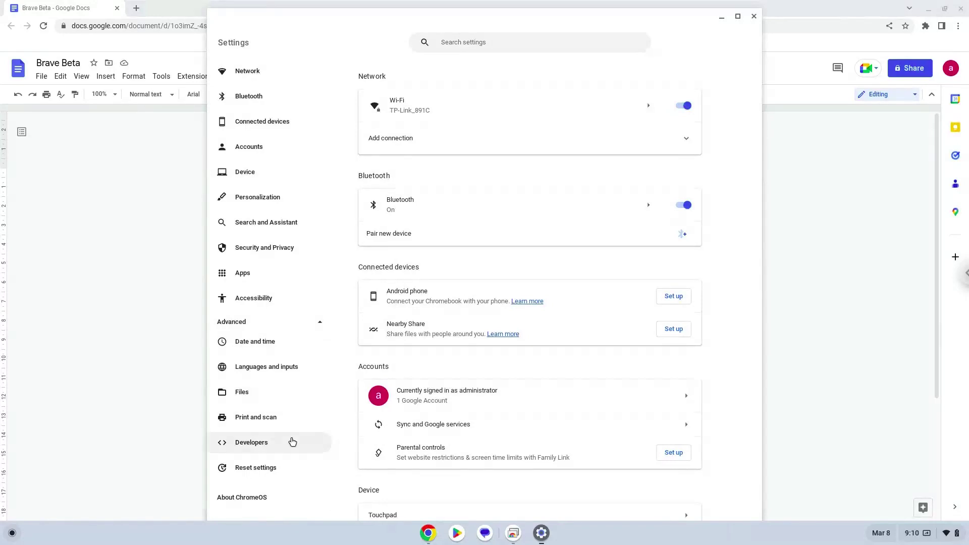
{"action": "left_click", "coordinate": [292, 442]}
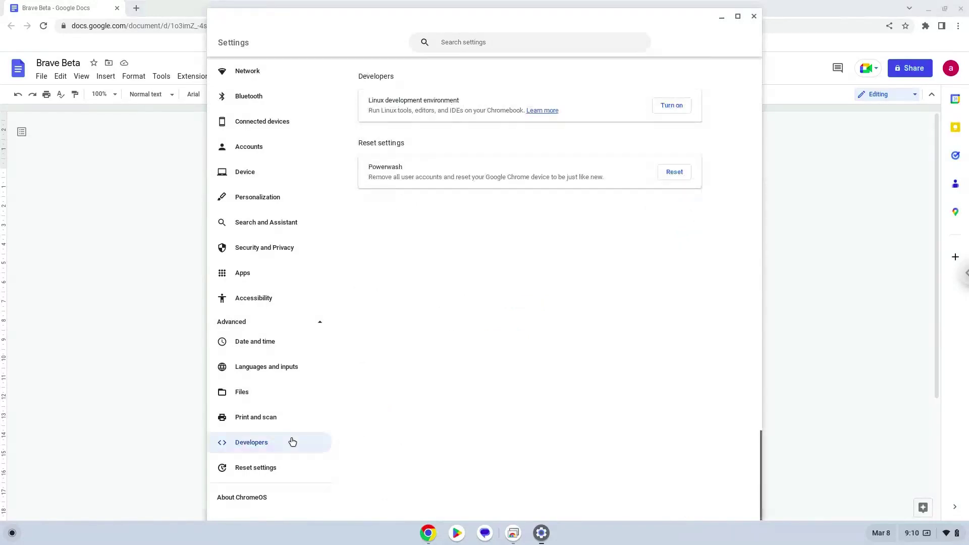
{"action": "left_click", "coordinate": [672, 106]}
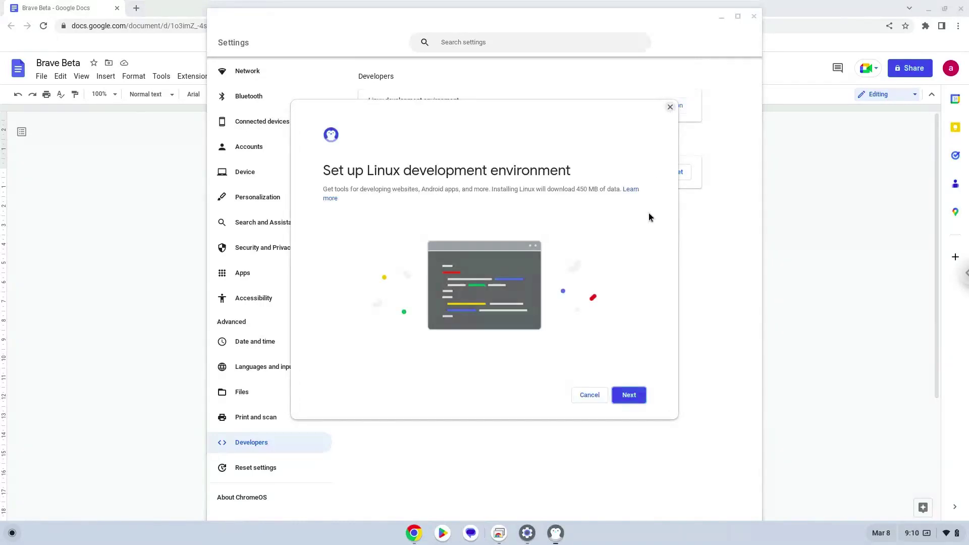
- Install Linux with the default username and disk size, then close the terminal that opens
{"action": "left_click", "coordinate": [637, 396]}
{"action": "left_click", "coordinate": [628, 395]}
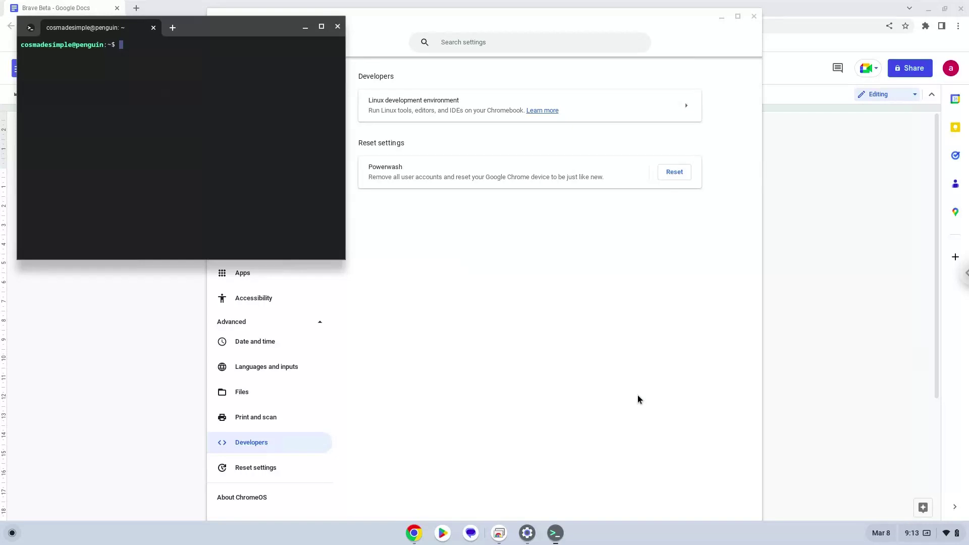
{"action": "left_click", "coordinate": [338, 26]}
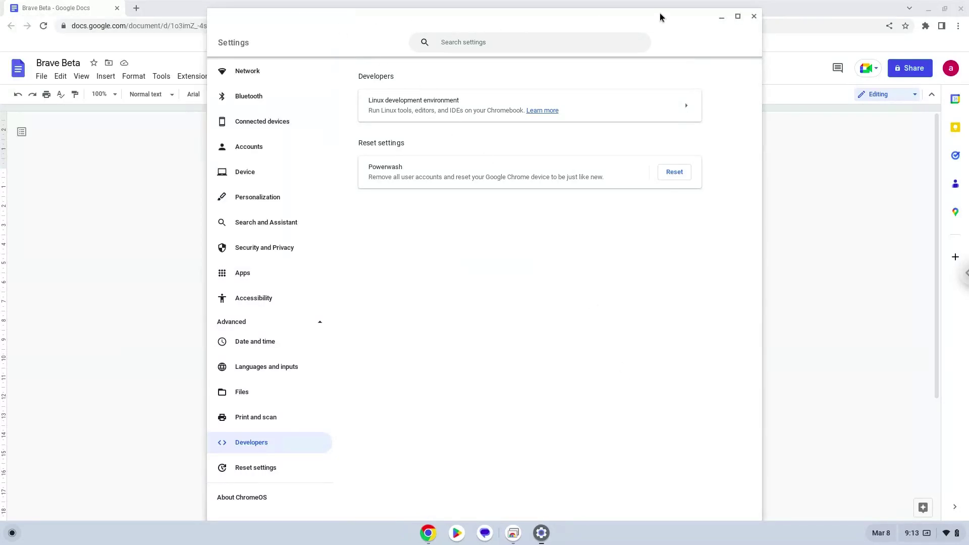
- Close Settings and copy the apt-transport-https install command from the Google Doc
{"action": "left_click", "coordinate": [754, 16]}
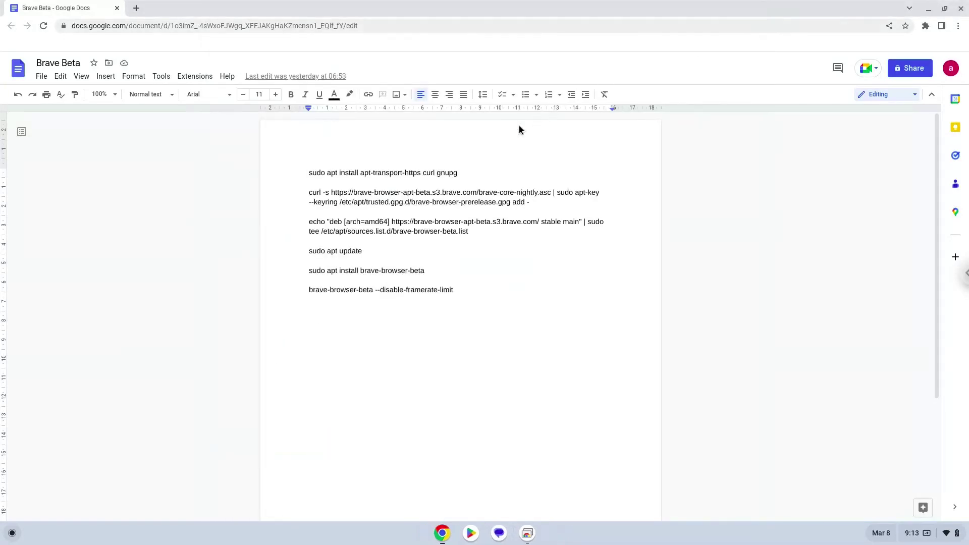
{"action": "triple_click", "coordinate": [395, 175]}
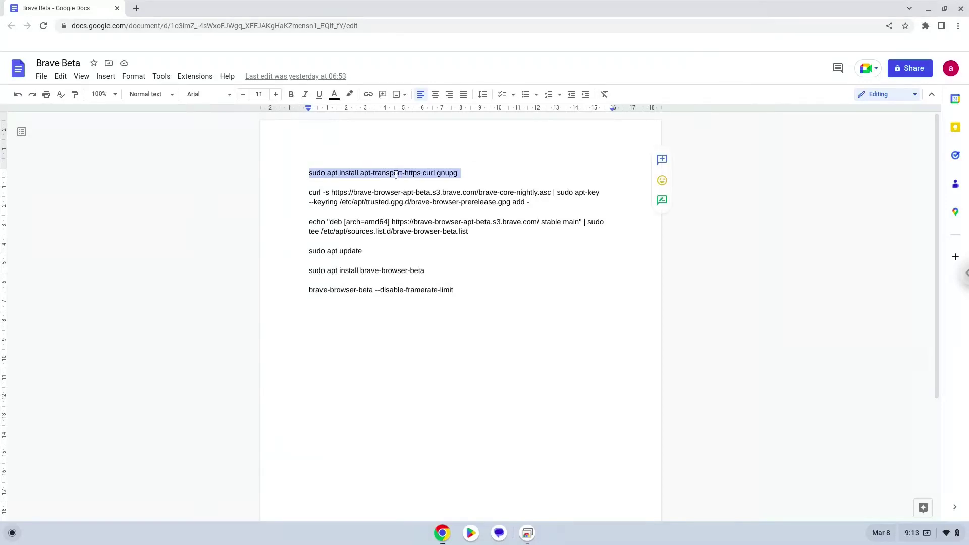
{"action": "right_click", "coordinate": [395, 175]}
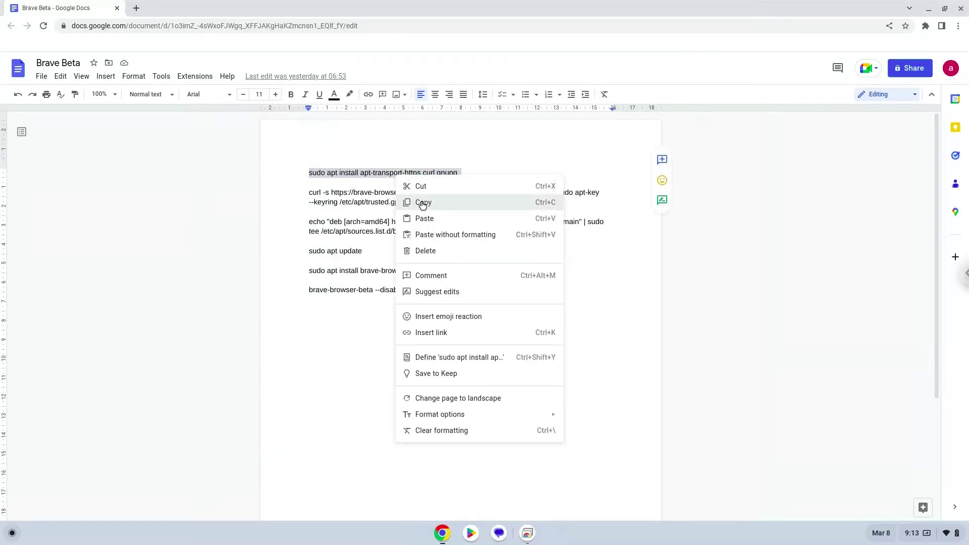
{"action": "left_click", "coordinate": [422, 202]}
- Launch the Terminal app from the launcher and maximize its window
{"action": "left_click", "coordinate": [13, 533]}
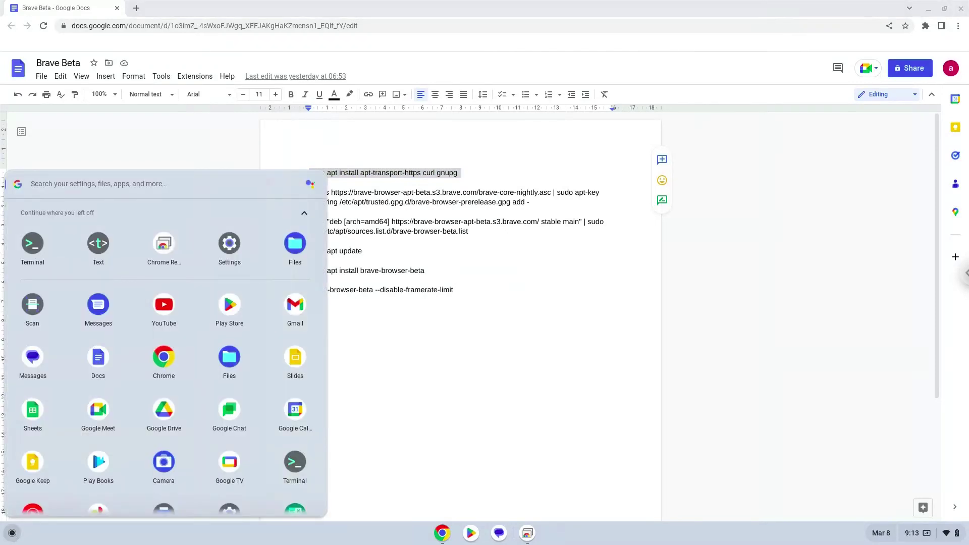
{"action": "type", "text": "terminal"}
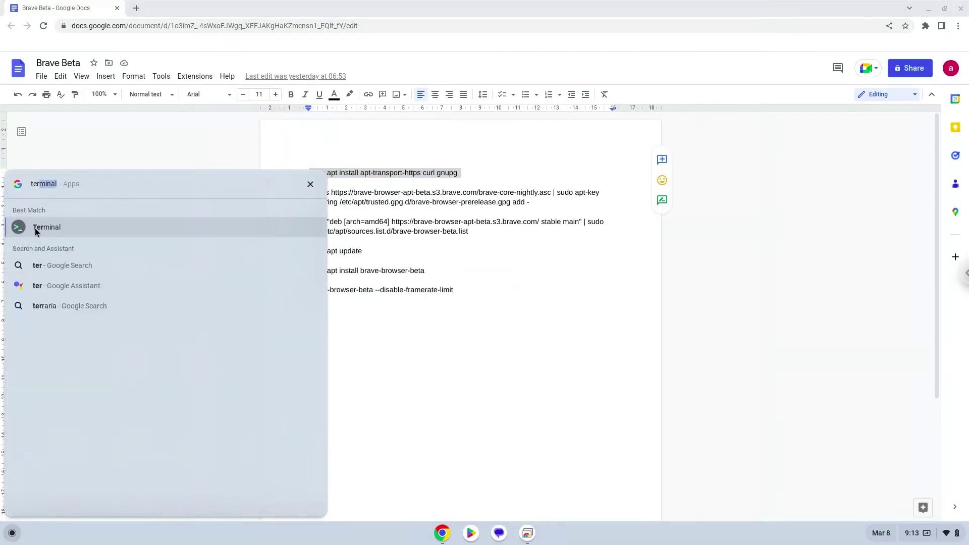
{"action": "left_click", "coordinate": [35, 228]}
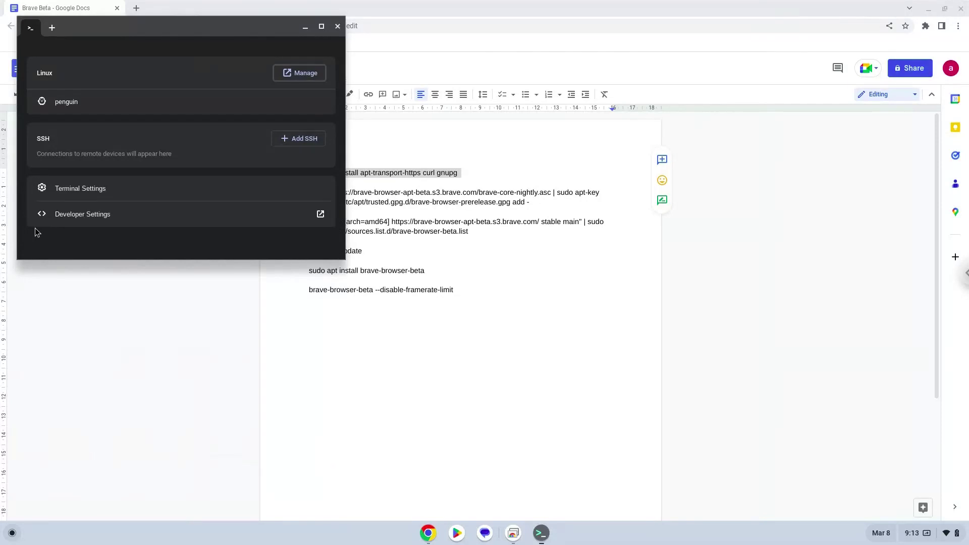
{"action": "double_click", "coordinate": [171, 23]}
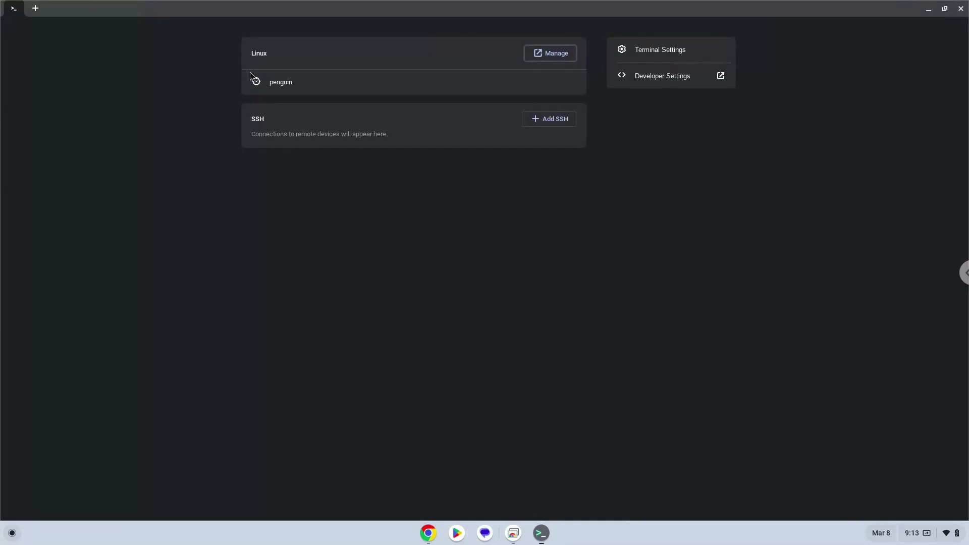
- In the penguin container, run the install command for apt-transport-https, curl and gnupg, confirming with Y
{"action": "left_click", "coordinate": [268, 84]}
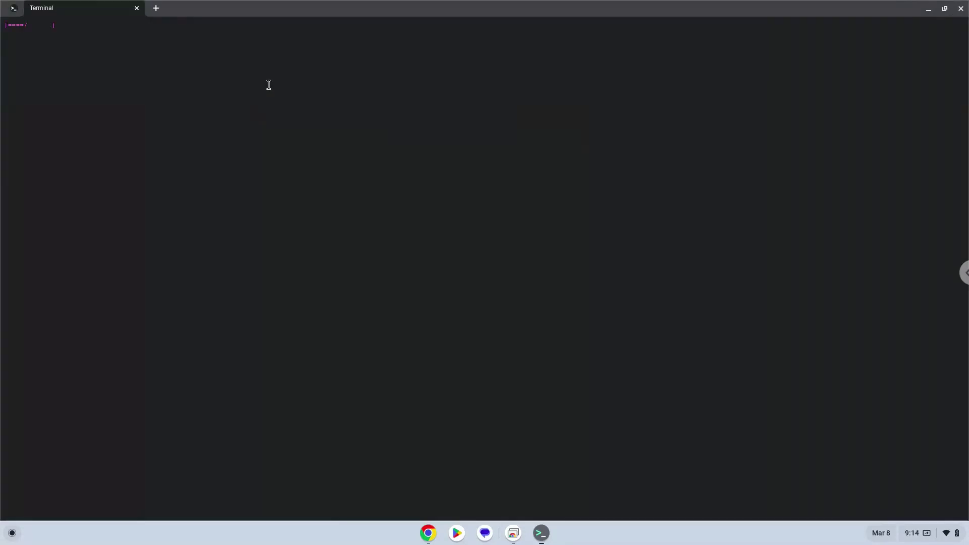
{"action": "key", "text": "ctrl+shift+v"}
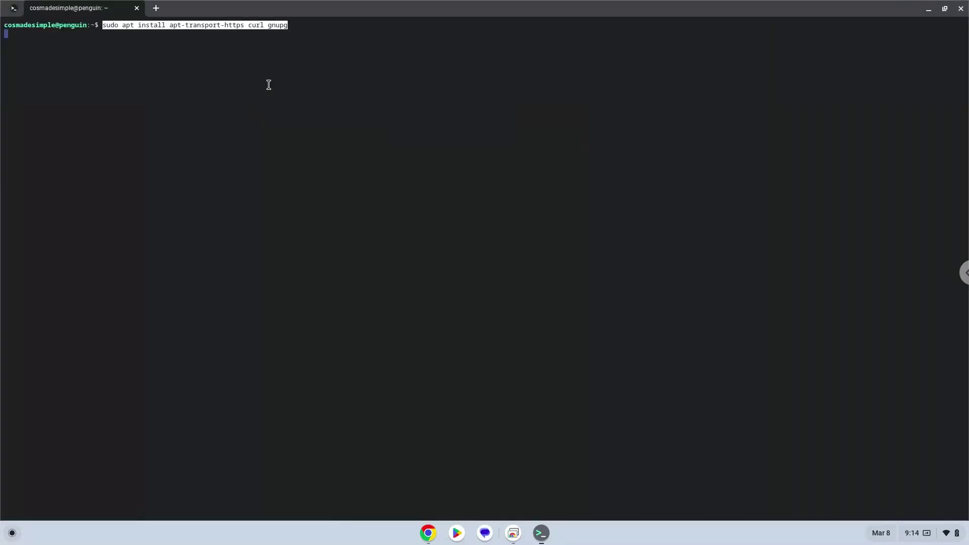
{"action": "key", "text": "Return"}
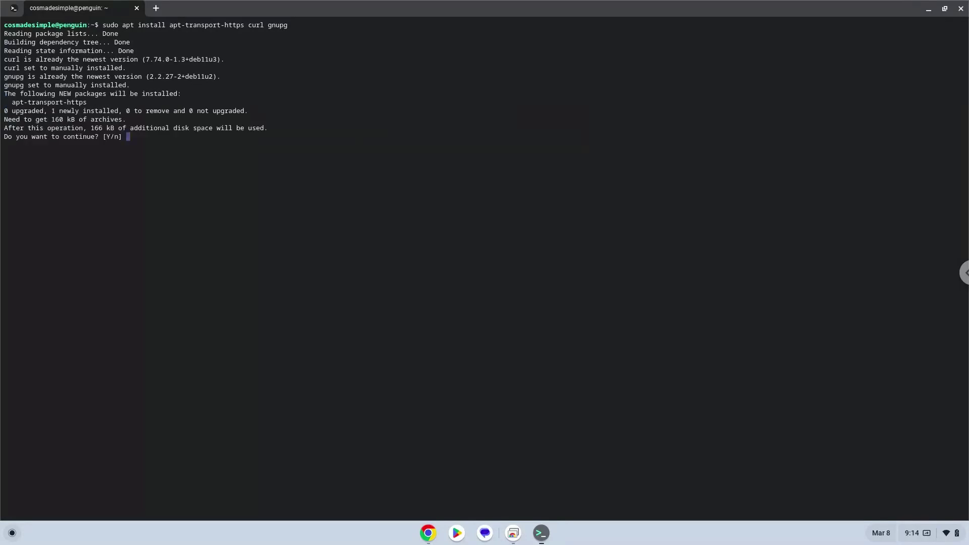
{"action": "key", "text": "Return"}
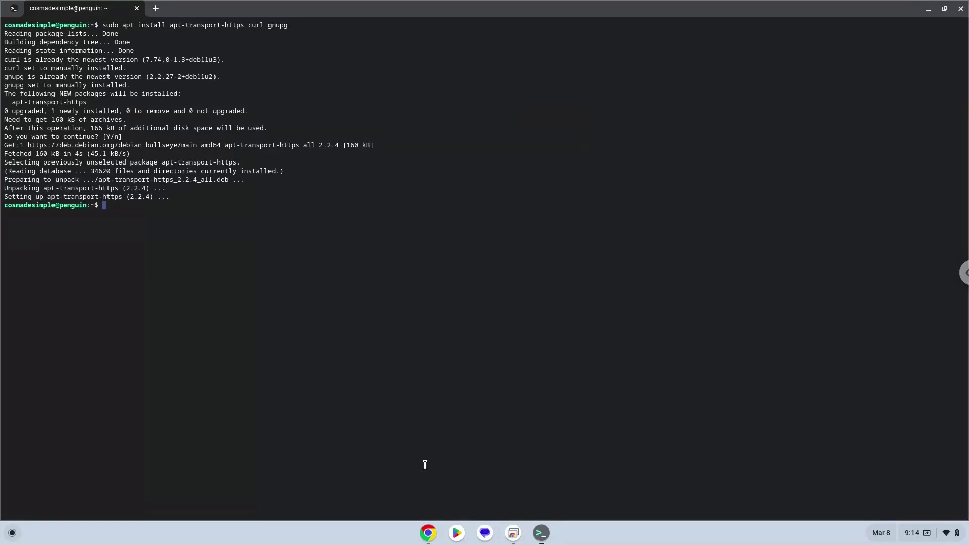
- Copy the curl keyring command from the doc and run it in Terminal to add Brave's signing key
{"action": "left_click", "coordinate": [430, 535]}
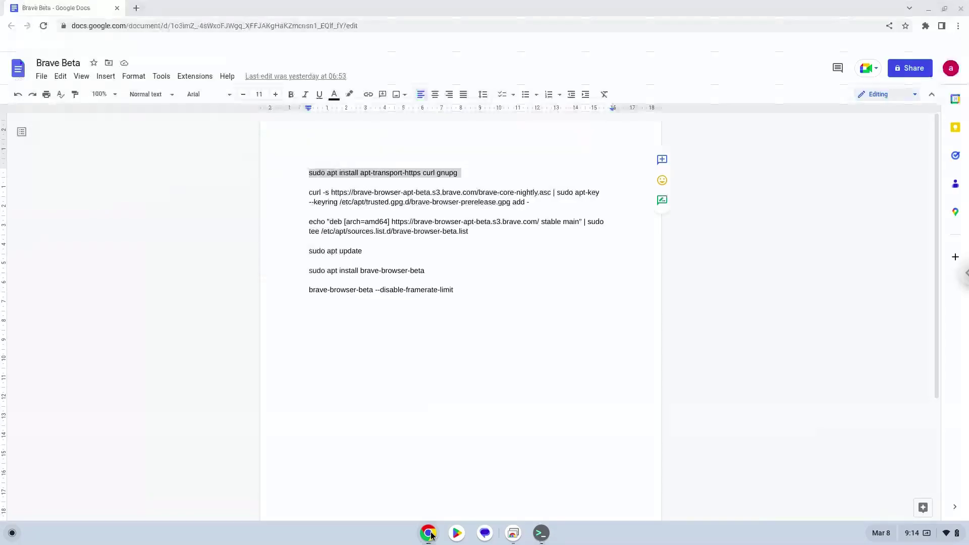
{"action": "triple_click", "coordinate": [400, 193]}
{"action": "right_click", "coordinate": [400, 194]}
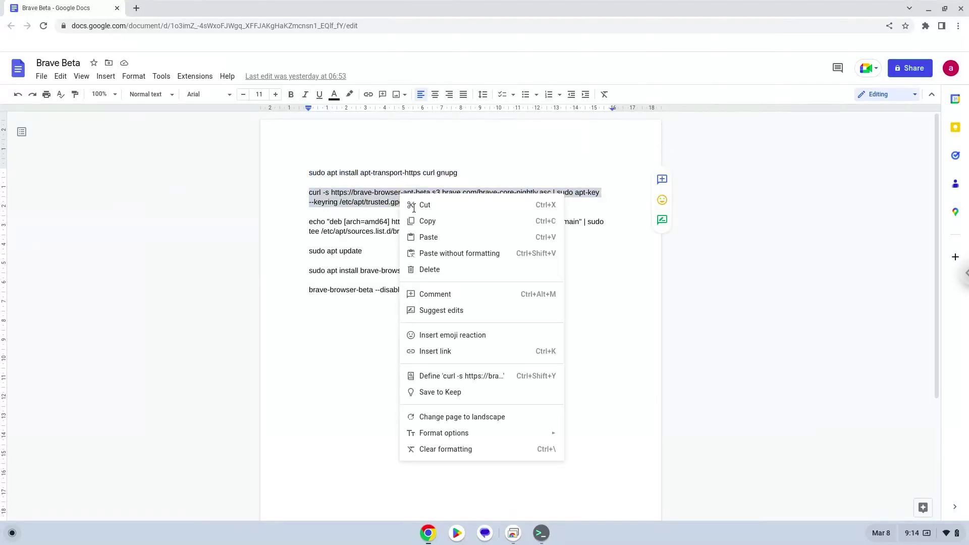
{"action": "left_click", "coordinate": [425, 222]}
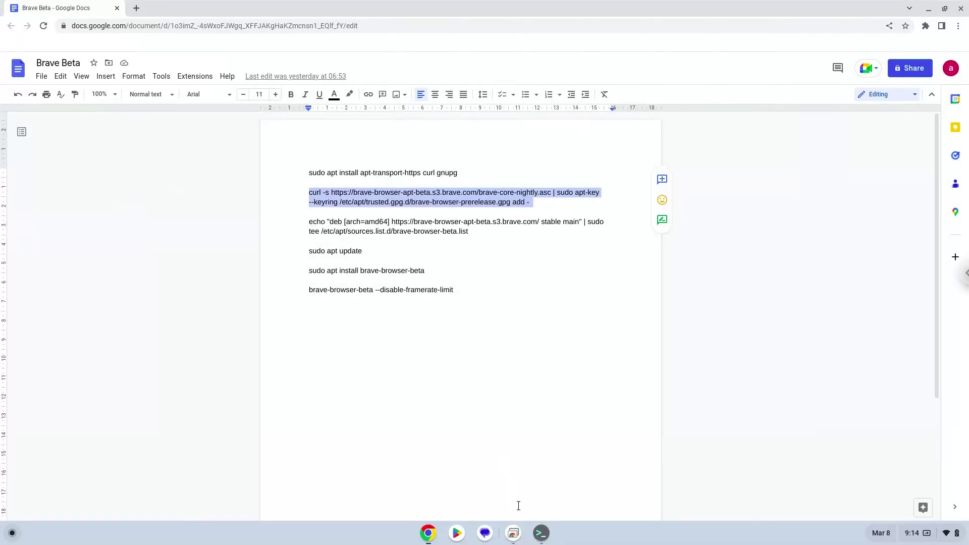
{"action": "left_click", "coordinate": [541, 533]}
{"action": "key", "text": "ctrl+shift+v"}
{"action": "key", "text": "Return"}
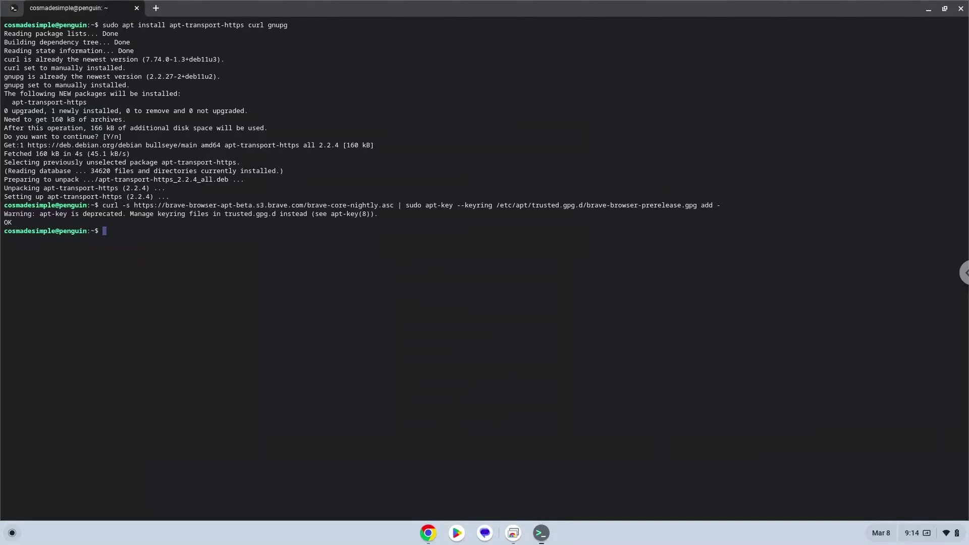
- Run the doc's echo command to write the Brave beta repo into brave-browser-beta.list
{"action": "left_click", "coordinate": [427, 534]}
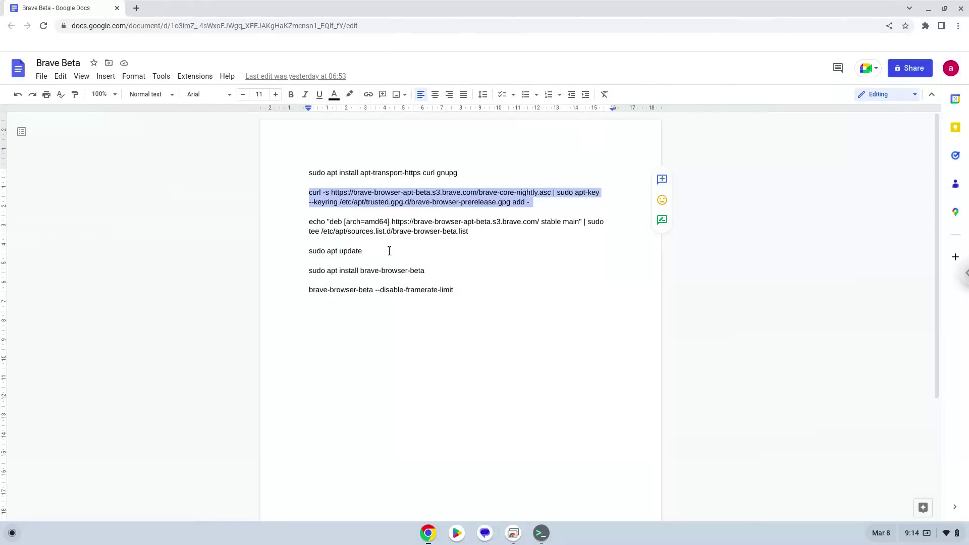
{"action": "triple_click", "coordinate": [392, 221]}
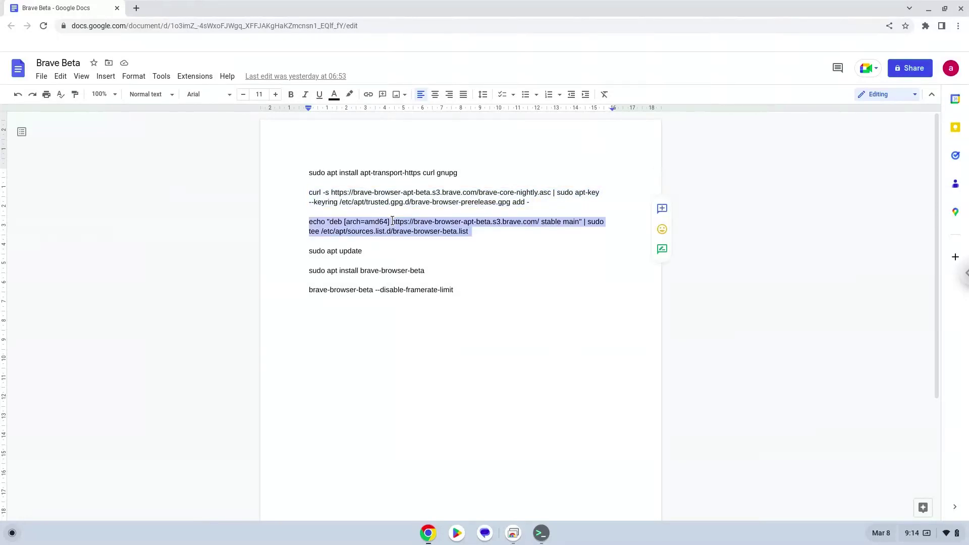
{"action": "right_click", "coordinate": [392, 221]}
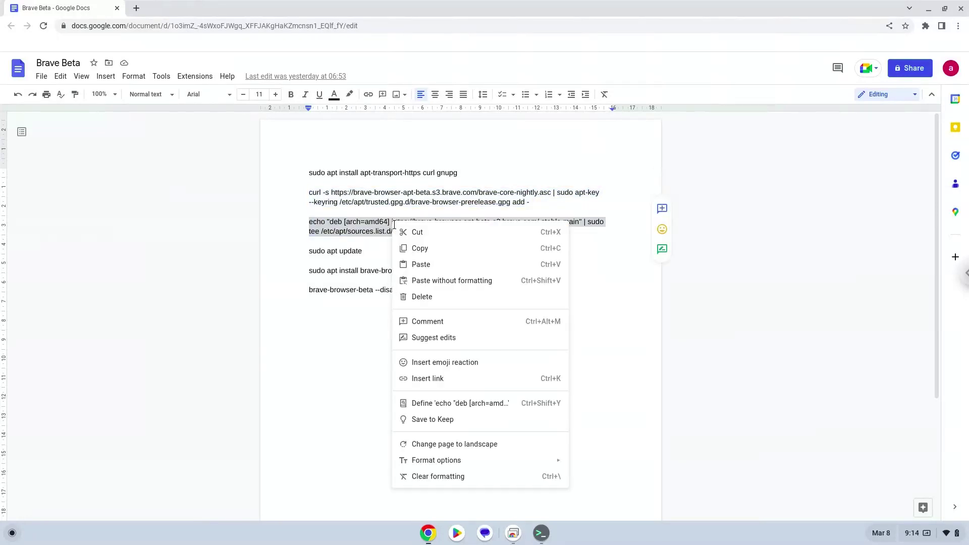
{"action": "left_click", "coordinate": [418, 249]}
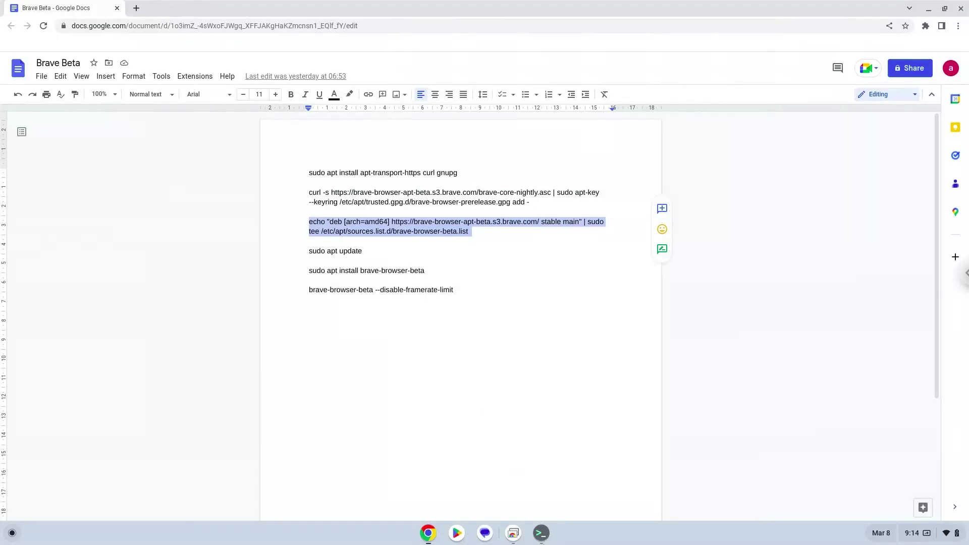
{"action": "left_click", "coordinate": [541, 536]}
{"action": "key", "text": "ctrl+shift+v"}
{"action": "key", "text": "Return"}
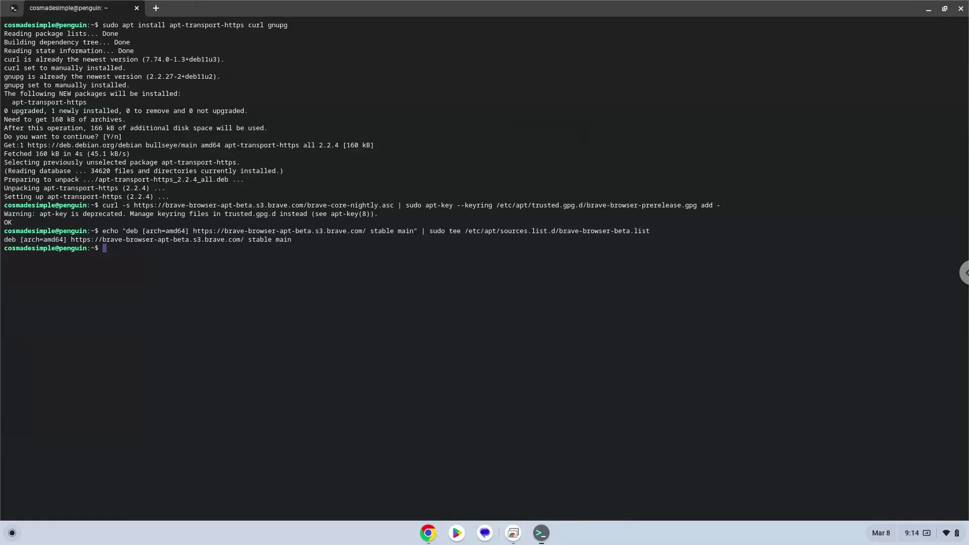
- Copy 'sudo apt update' from the doc and run it in Terminal
{"action": "left_click", "coordinate": [428, 534]}
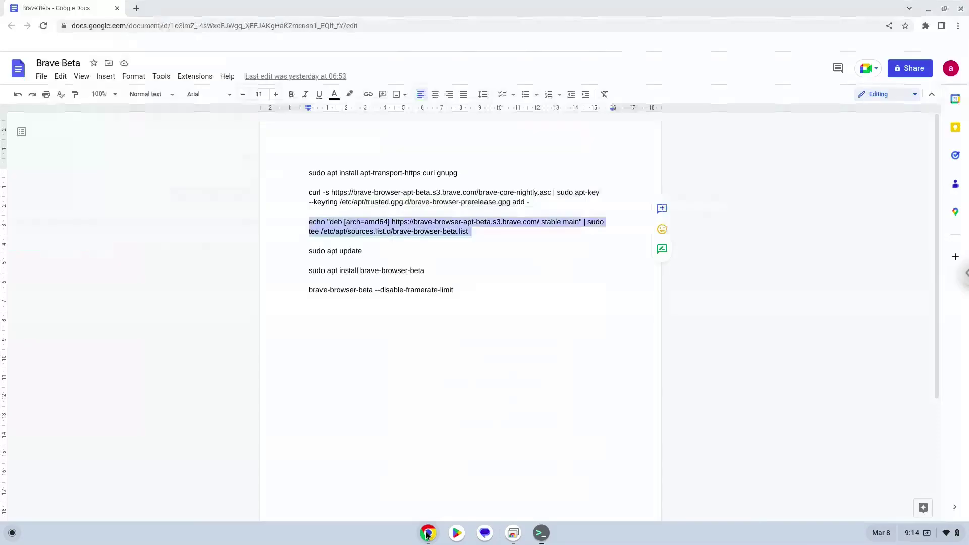
{"action": "triple_click", "coordinate": [319, 251]}
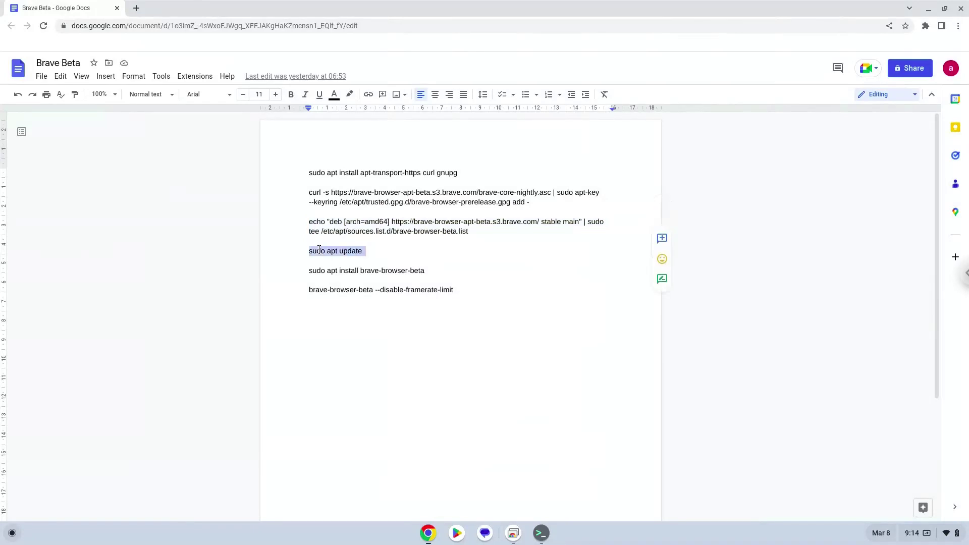
{"action": "right_click", "coordinate": [319, 251]}
{"action": "left_click", "coordinate": [344, 277]}
{"action": "left_click", "coordinate": [539, 533]}
{"action": "key", "text": "ctrl+shift+v"}
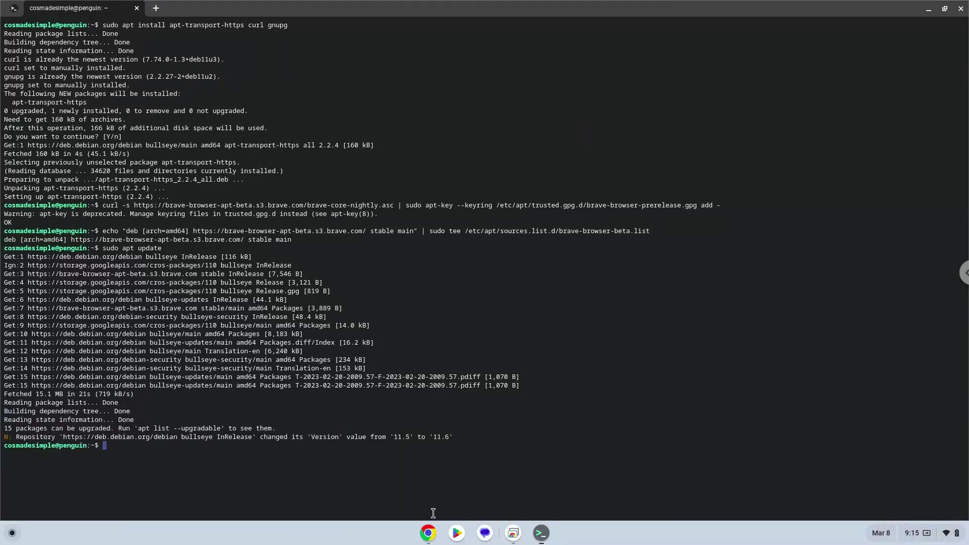
- Run 'sudo apt install brave-browser-beta' from the doc and confirm installing 1.50.83 with dependencies
{"action": "left_click", "coordinate": [429, 534]}
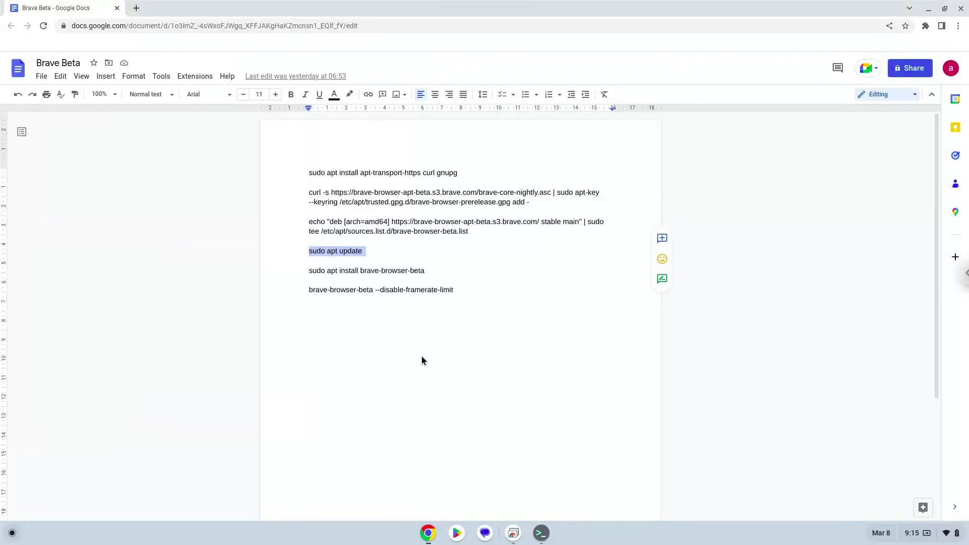
{"action": "double_click", "coordinate": [412, 272]}
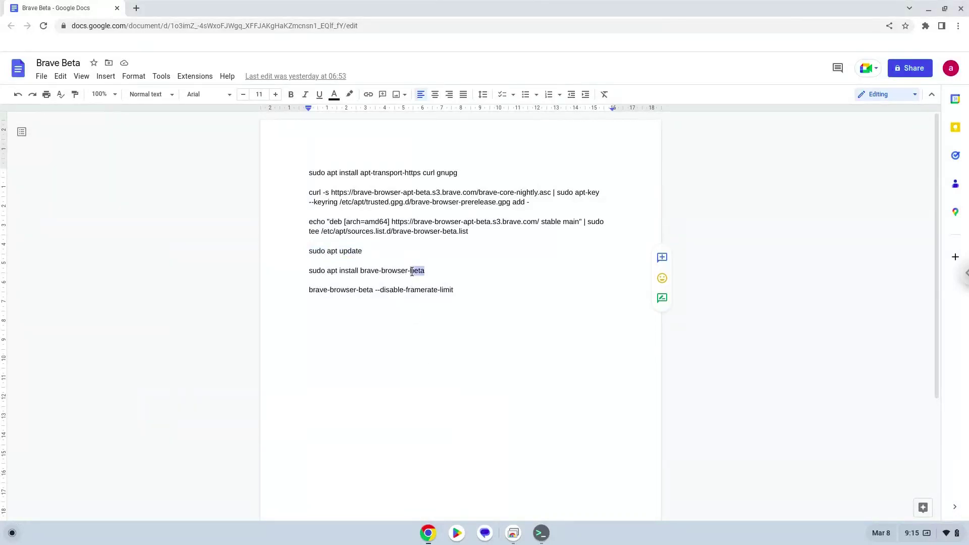
{"action": "left_click", "coordinate": [412, 272]}
{"action": "right_click", "coordinate": [411, 271]}
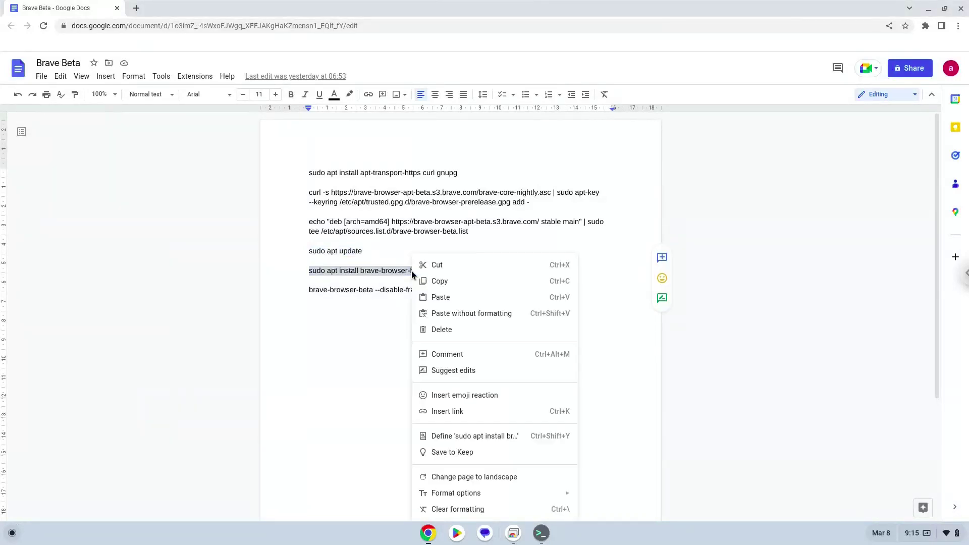
{"action": "left_click", "coordinate": [436, 287]}
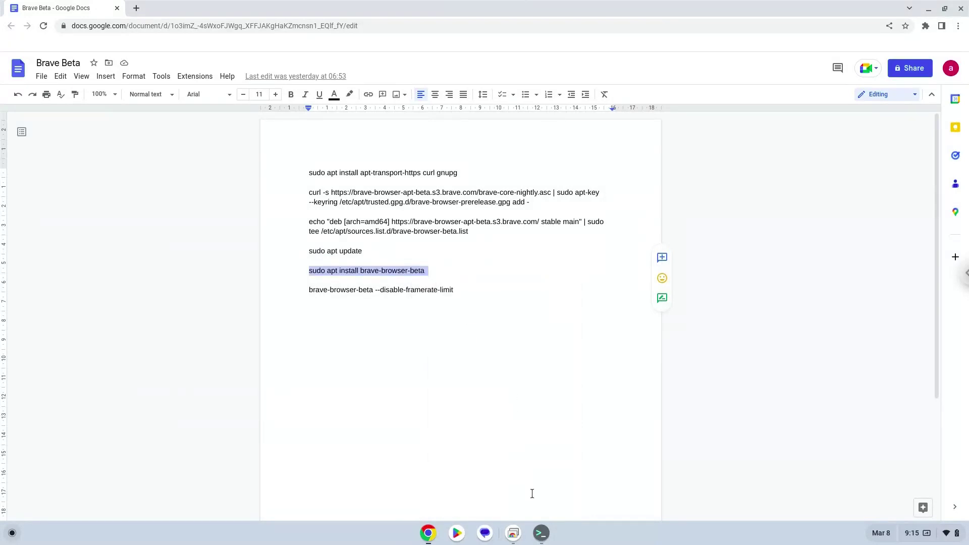
{"action": "left_click", "coordinate": [541, 533]}
{"action": "key", "text": "ctrl+shift+v"}
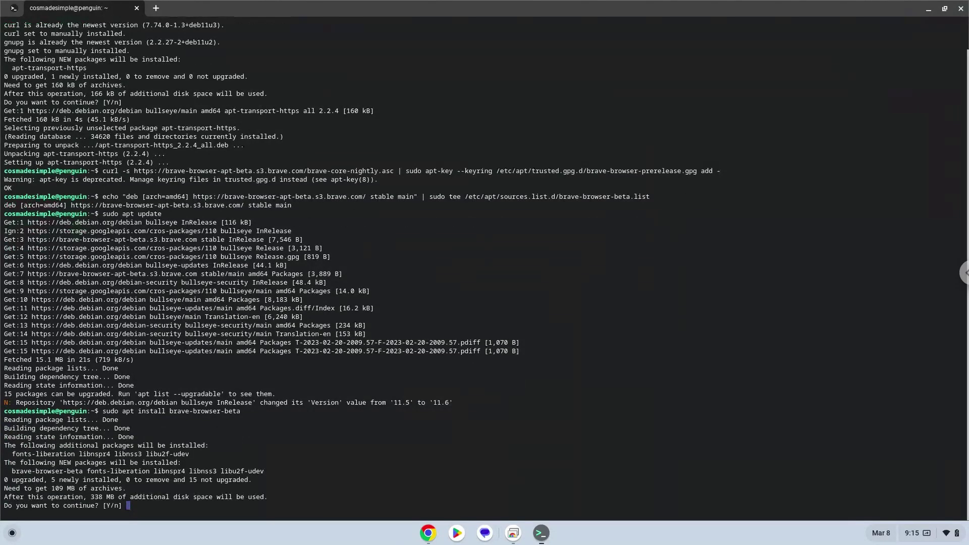
{"action": "key", "text": "Return"}
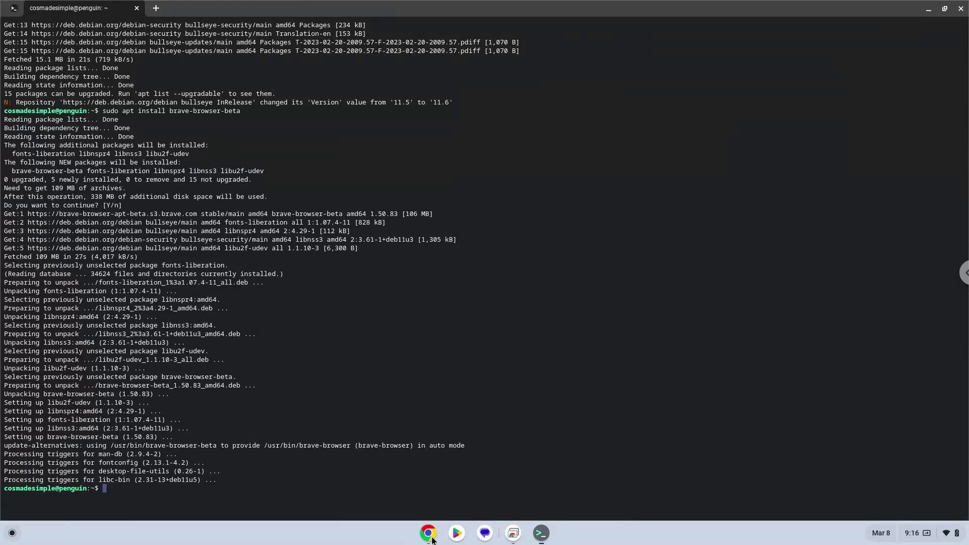
- Copy the brave-browser-beta --disable-framerate-limit command and run it in Terminal
{"action": "left_click", "coordinate": [432, 538]}
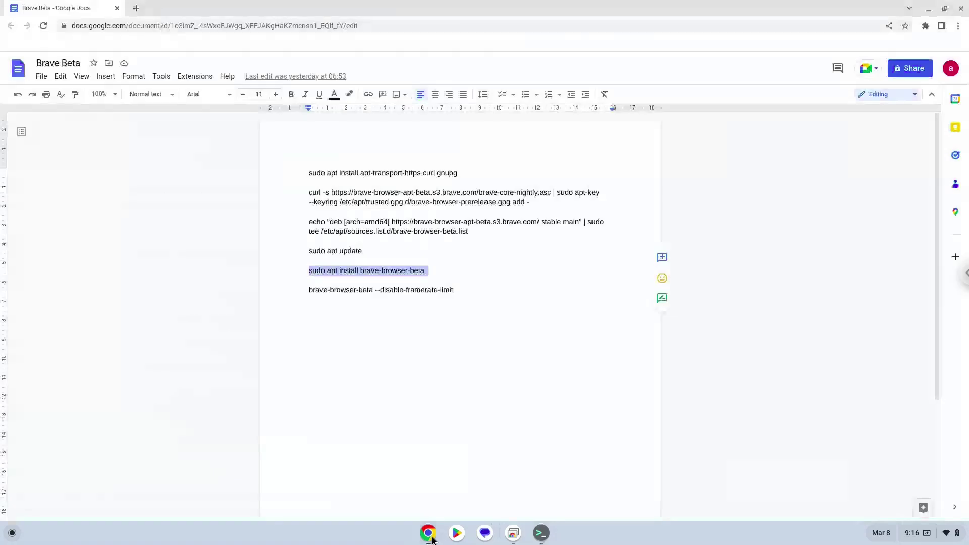
{"action": "triple_click", "coordinate": [401, 291]}
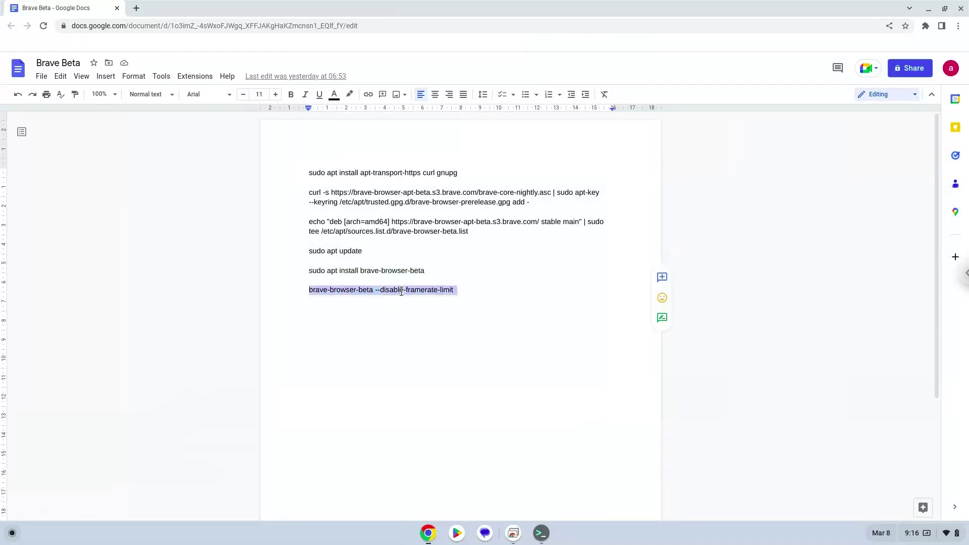
{"action": "right_click", "coordinate": [401, 291]}
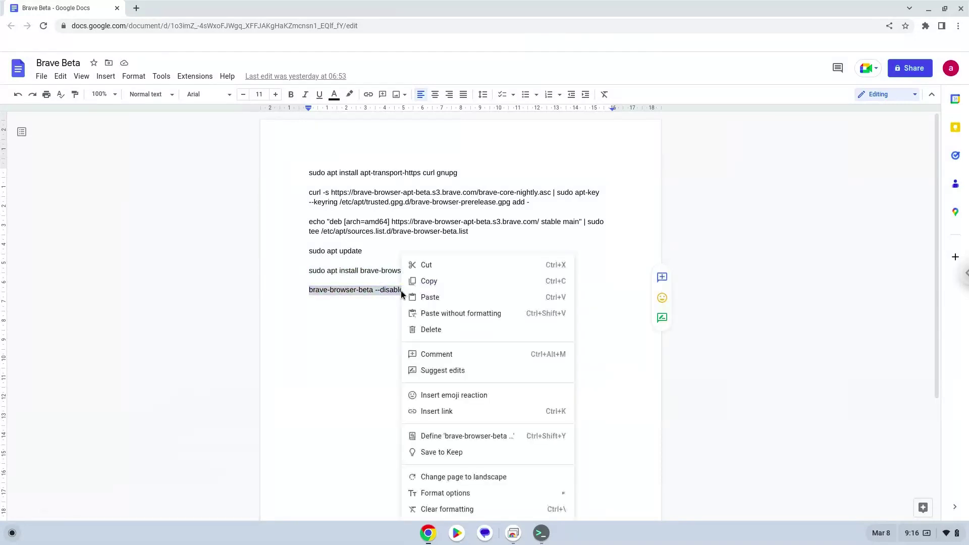
{"action": "left_click", "coordinate": [431, 279]}
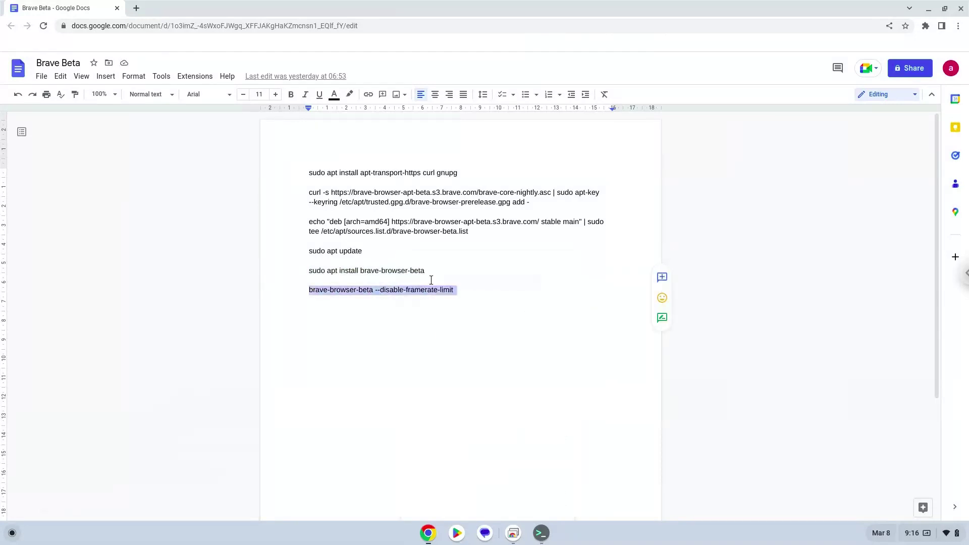
{"action": "left_click", "coordinate": [540, 533]}
{"action": "key", "text": "ctrl+shift+v"}
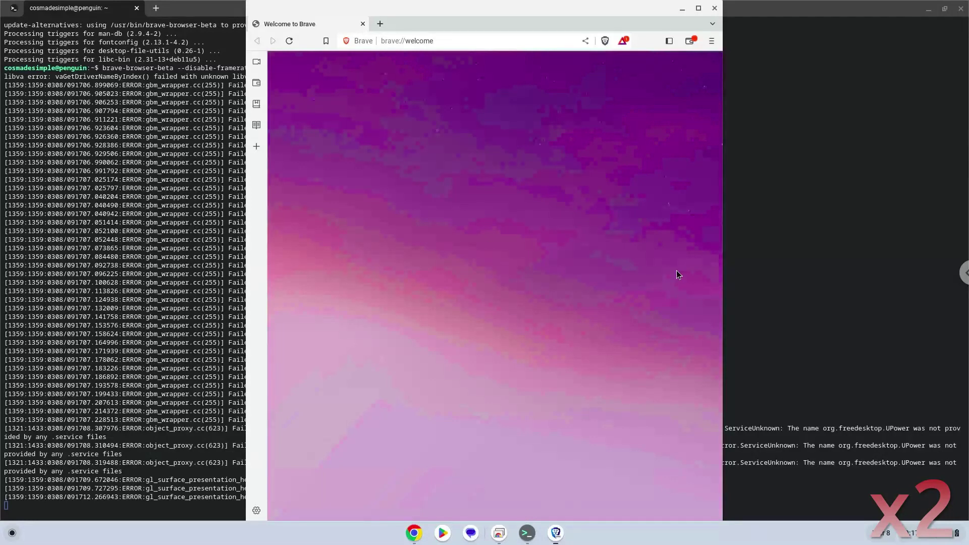
- Maximize and close the Brave window, then close Terminal and choose Leave
{"action": "left_click", "coordinate": [698, 9]}
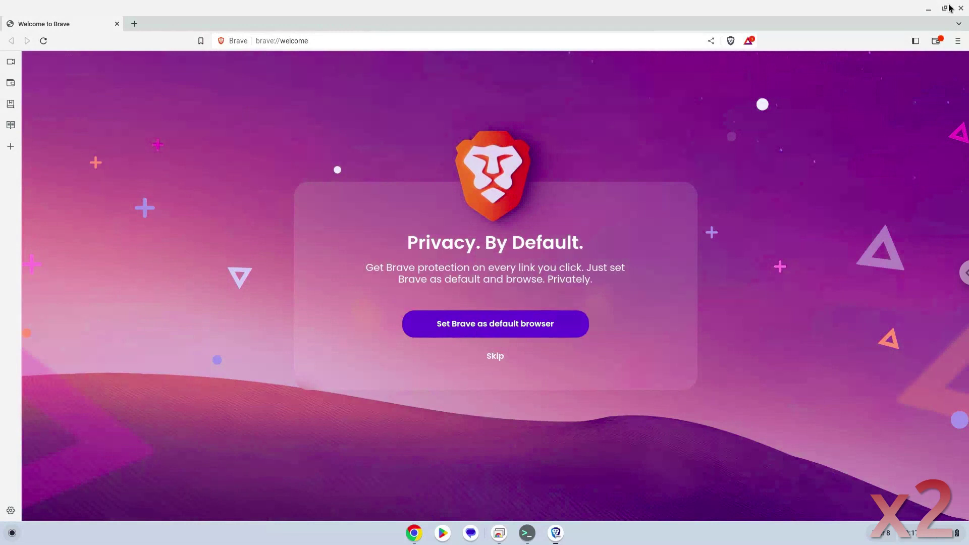
{"action": "left_click", "coordinate": [959, 9]}
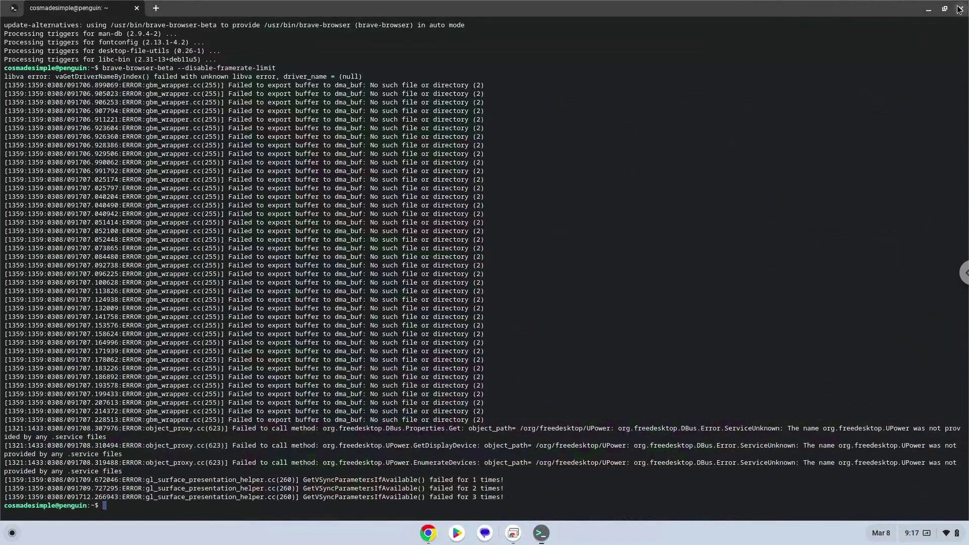
{"action": "left_click", "coordinate": [959, 8]}
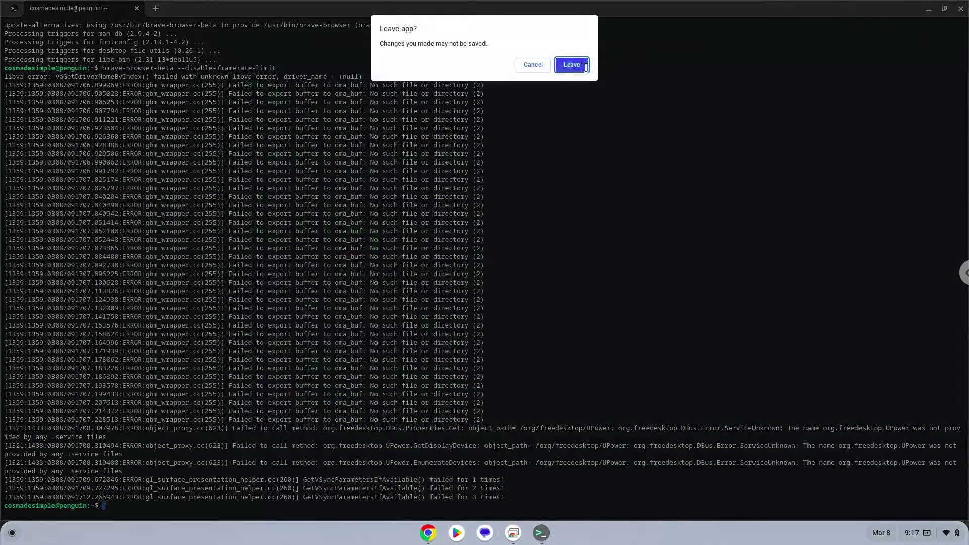
{"action": "left_click", "coordinate": [574, 71]}
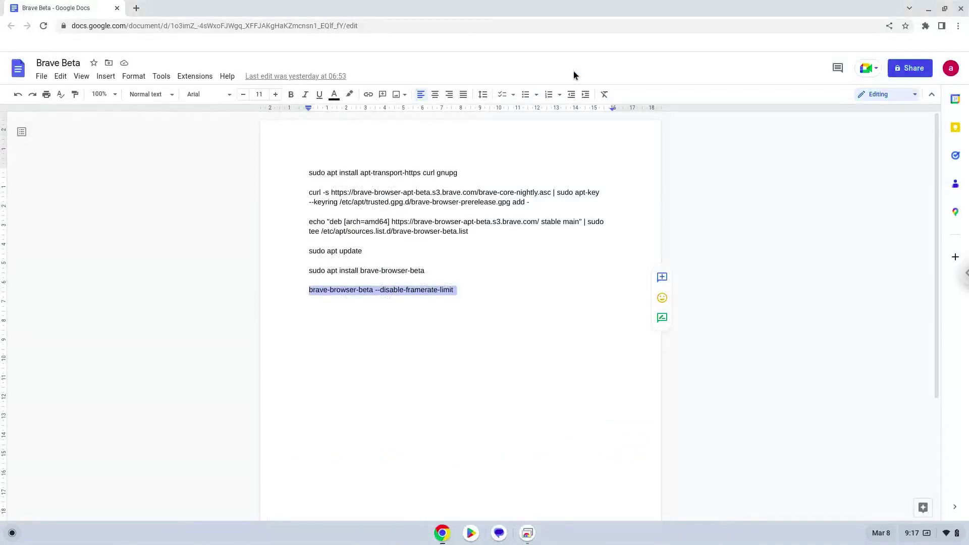
- Launch Brave Browser Beta from the ChromeOS launcher and continue the Remote Assistance session
{"action": "left_click", "coordinate": [928, 9]}
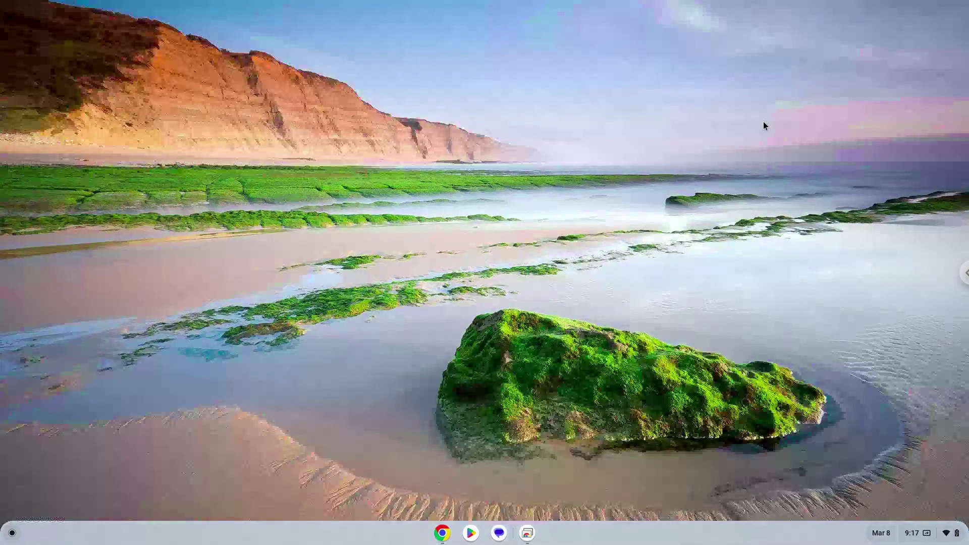
{"action": "left_click", "coordinate": [15, 532]}
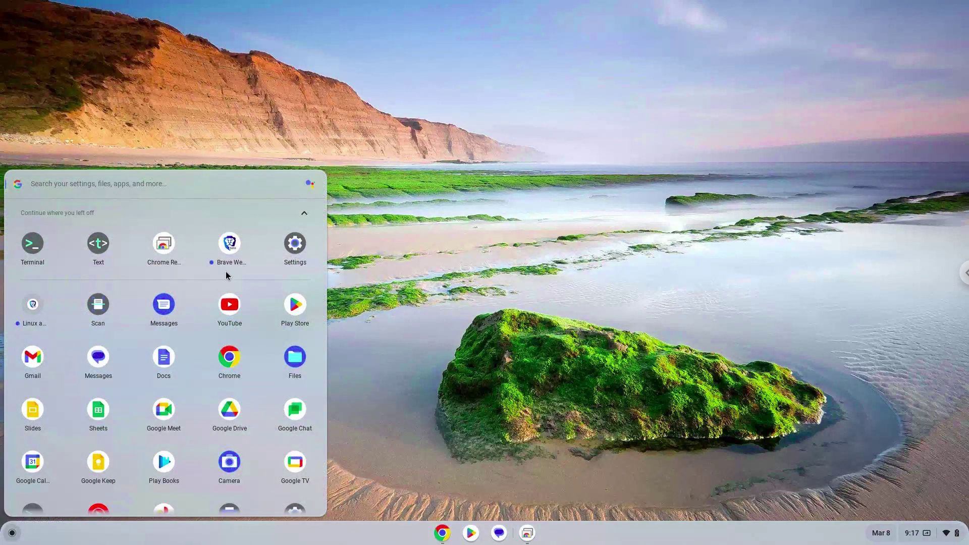
{"action": "left_click", "coordinate": [229, 253]}
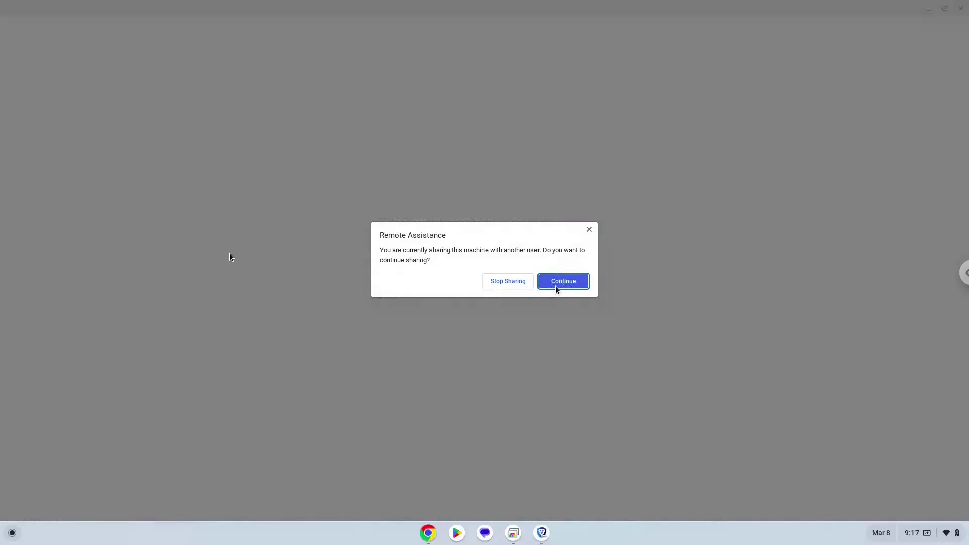
{"action": "left_click", "coordinate": [556, 283]}
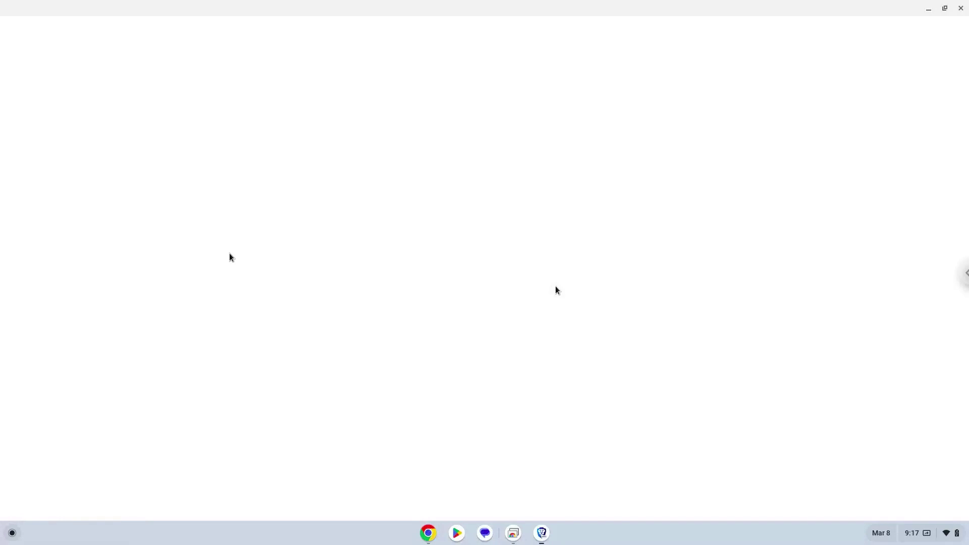